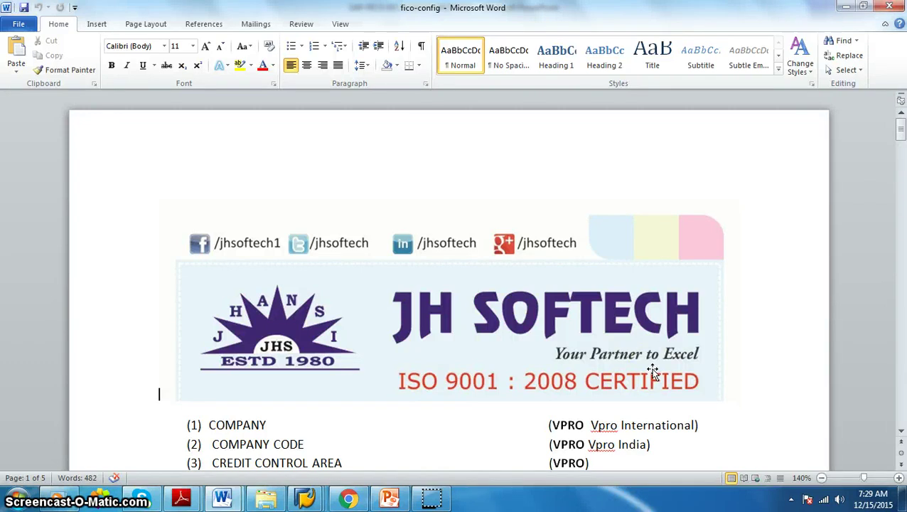
Scroll through the fico-config notes, then switch to the SAP-FICO-DOCUMENT-SPLITTING presentation
scroll(470, 352, "down", 9)
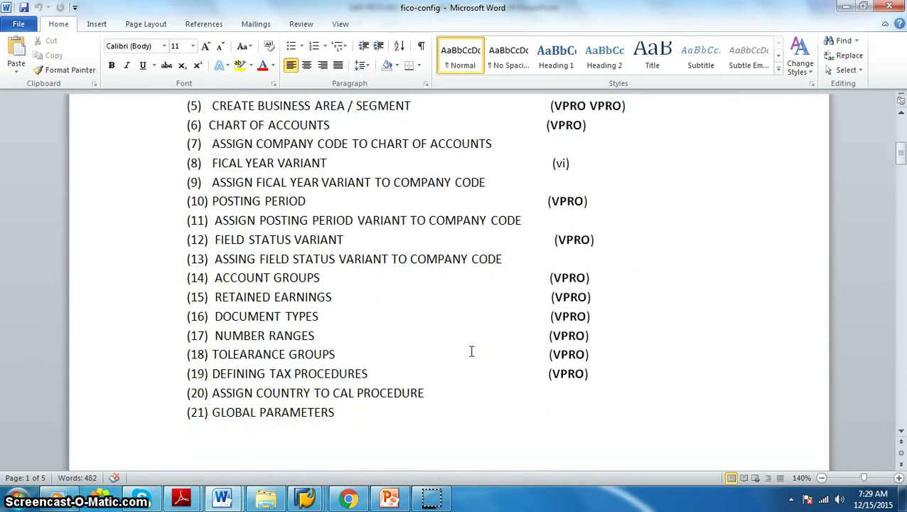
scroll(471, 351, "down", 6)
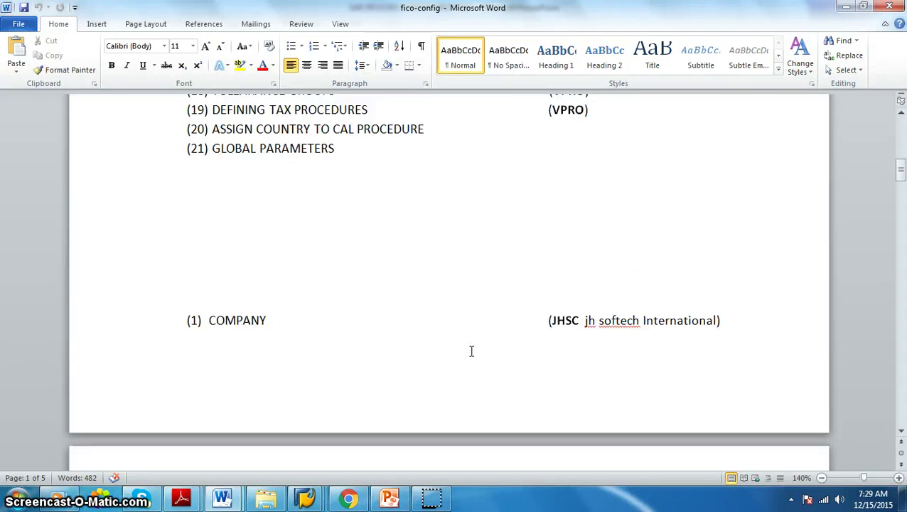
scroll(471, 351, "up", 2)
scroll(470, 351, "up", 3)
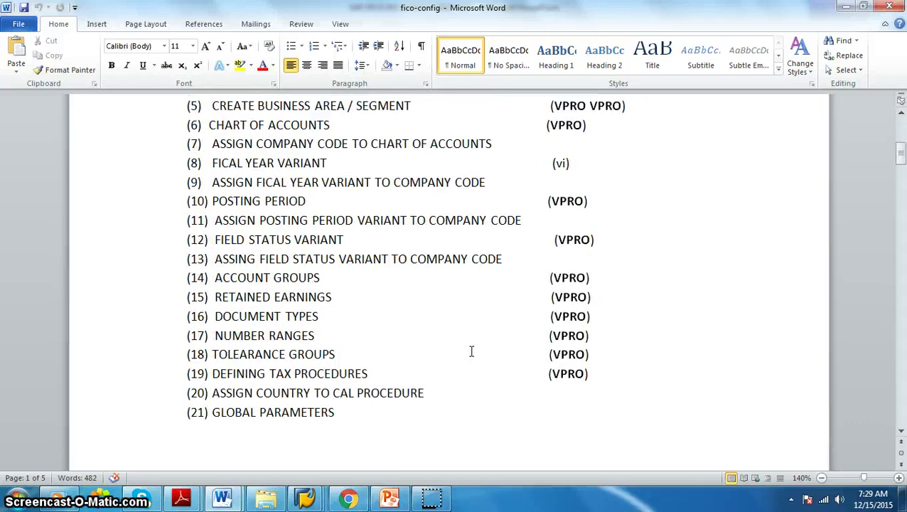
scroll(471, 351, "up", 7)
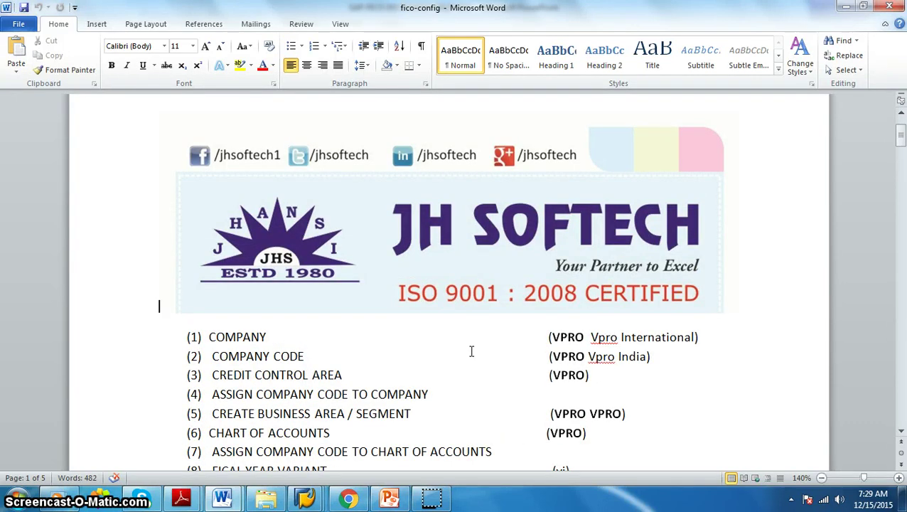
left_click(390, 498)
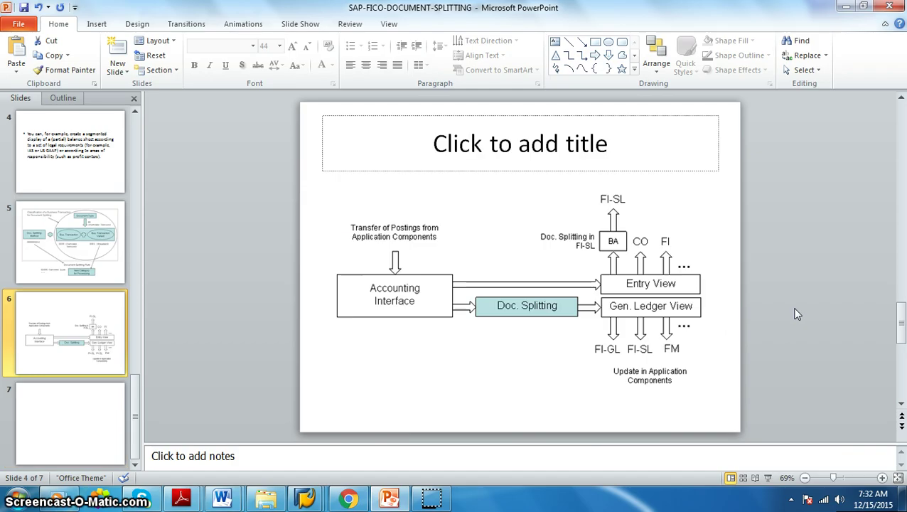
Bring the SAP Help Document Splitting page forward and scroll to Example 1: Invoice
left_click(348, 498)
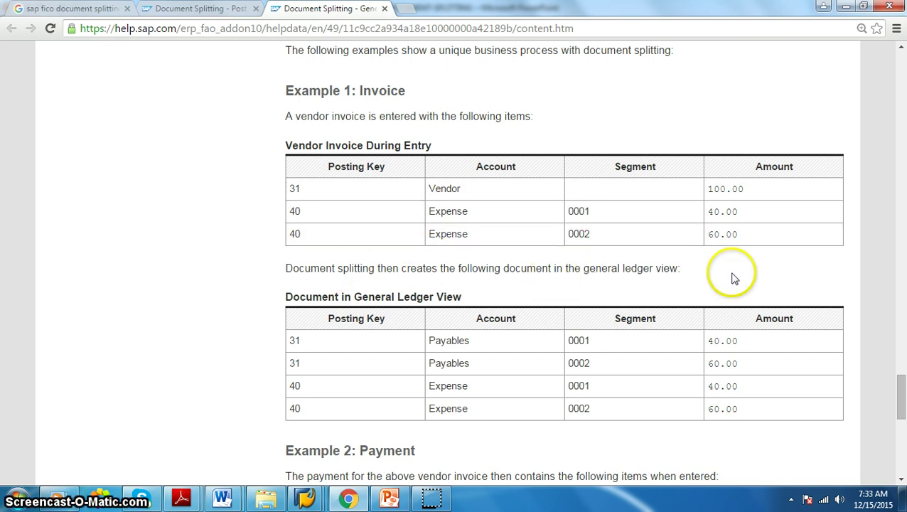
scroll(735, 276, "down", 3)
scroll(735, 277, "up", 3)
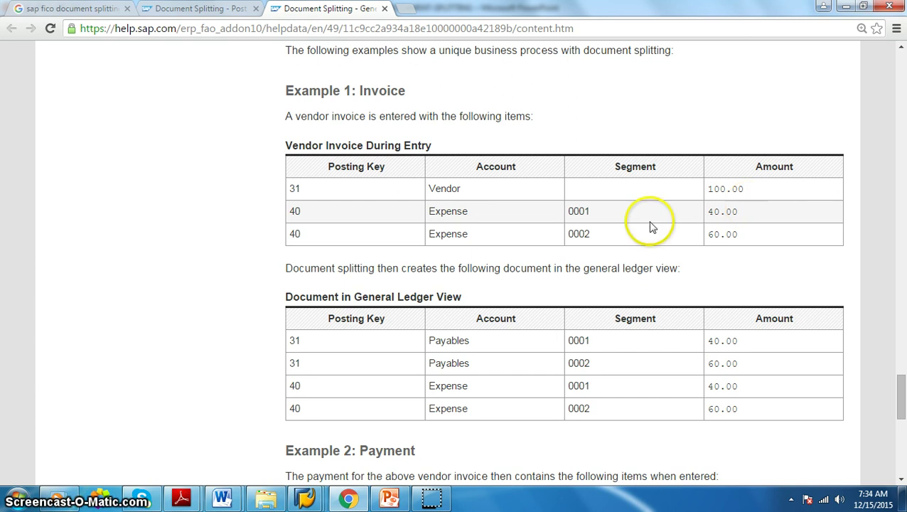
Scroll the help page down toward the Example 2: Payment tables
scroll(650, 226, "down", 1)
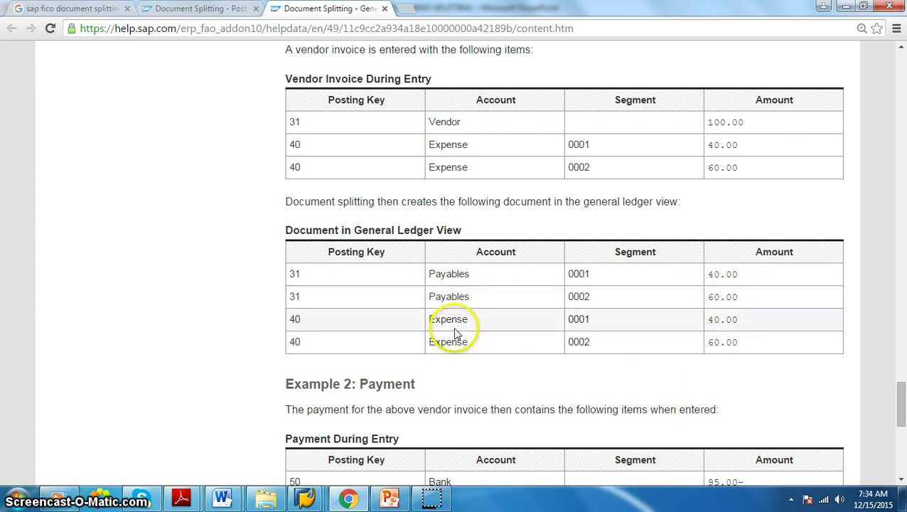
left_click(459, 277)
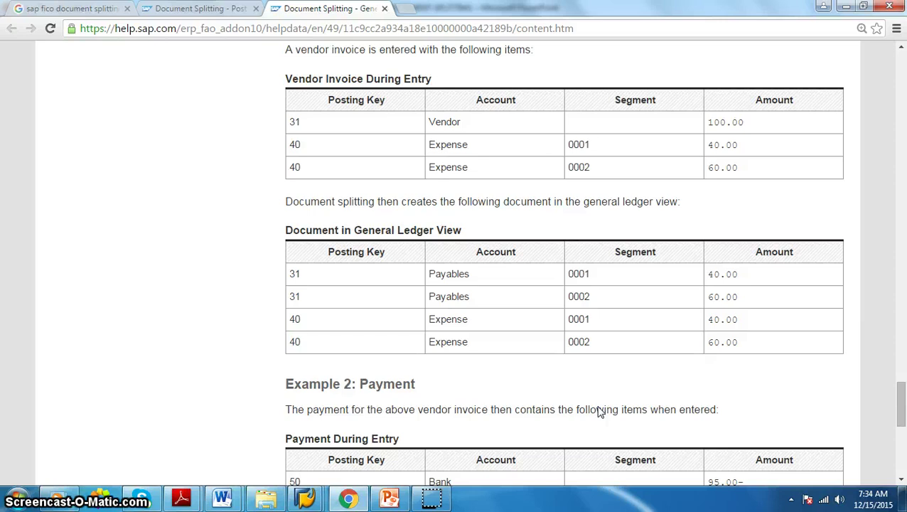
Review the Example 1: Invoice tables, then minimize Chrome to reveal PowerPoint slide 6
scroll(598, 412, "down", 6)
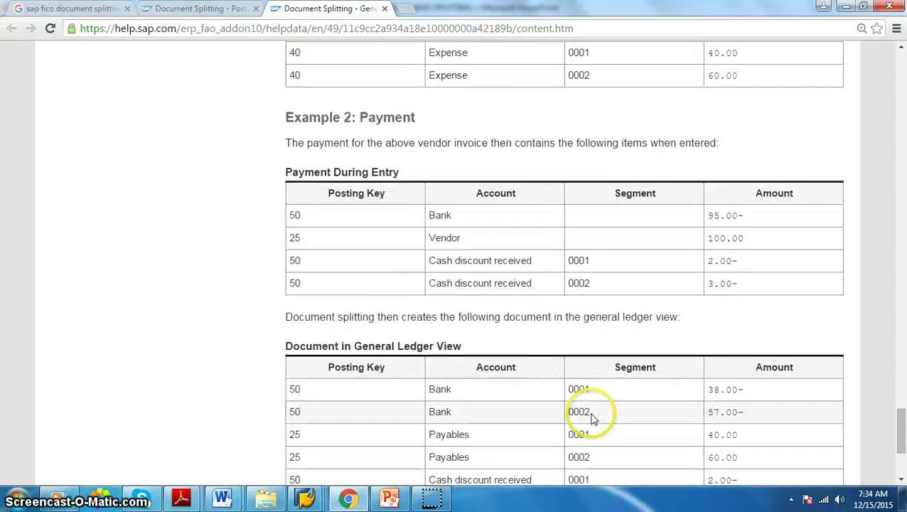
scroll(594, 412, "up", 2)
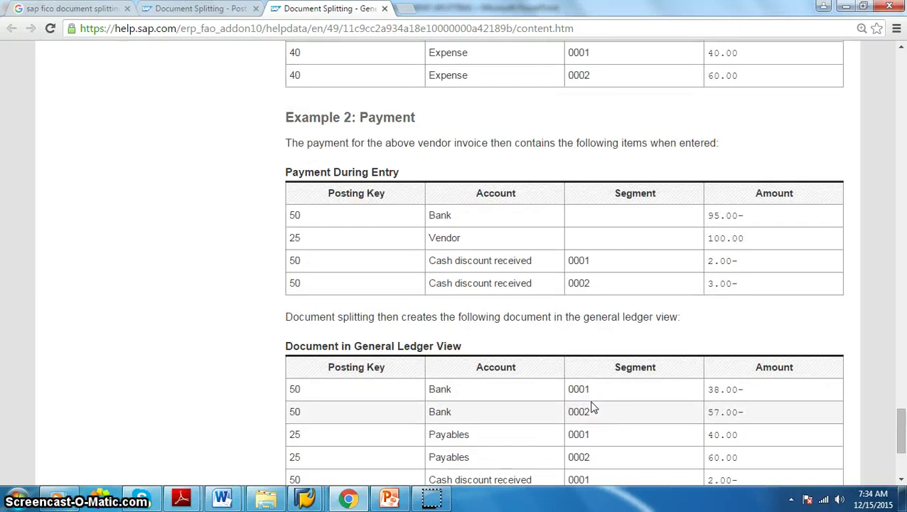
scroll(725, 354, "down", 1)
scroll(725, 354, "up", 4)
scroll(575, 313, "down", 5)
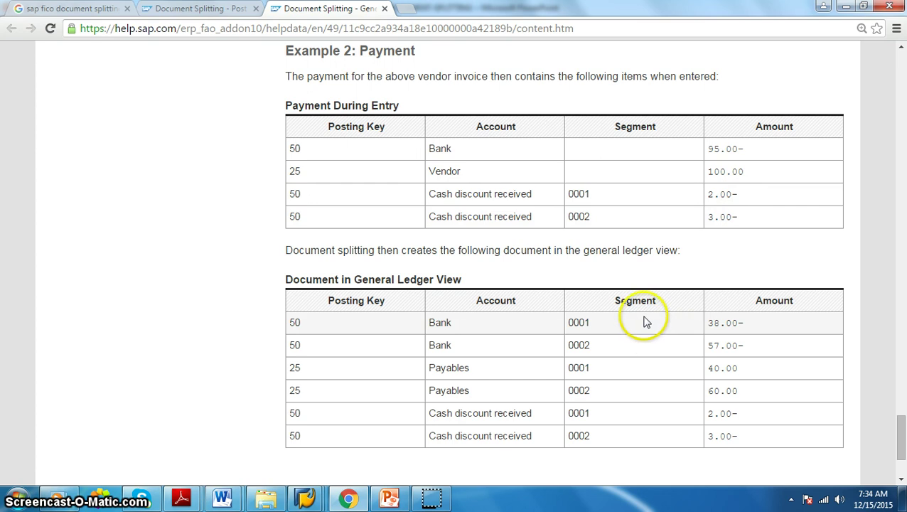
scroll(645, 320, "down", 1)
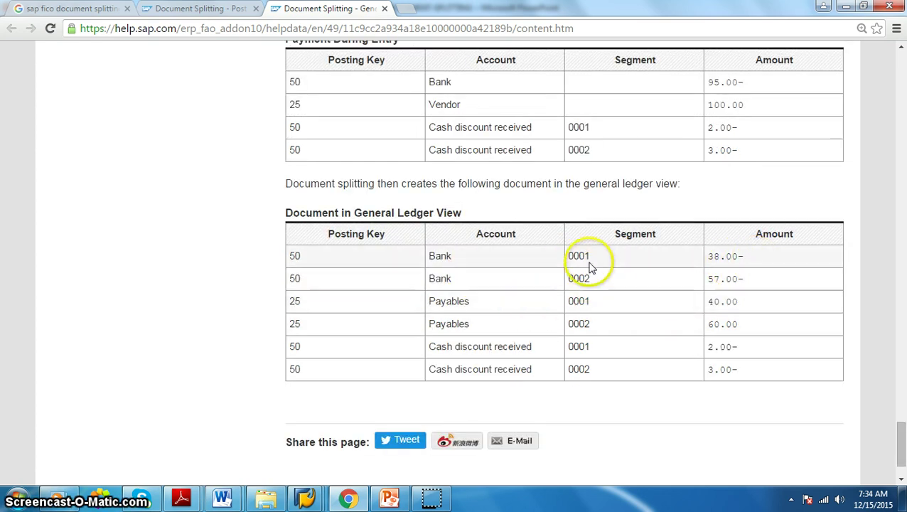
scroll(610, 296, "up", 3)
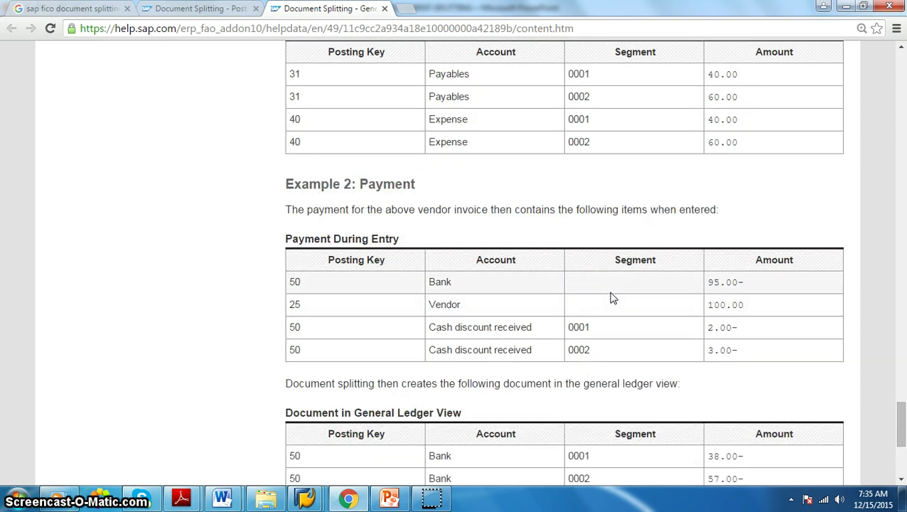
scroll(610, 295, "down", 3)
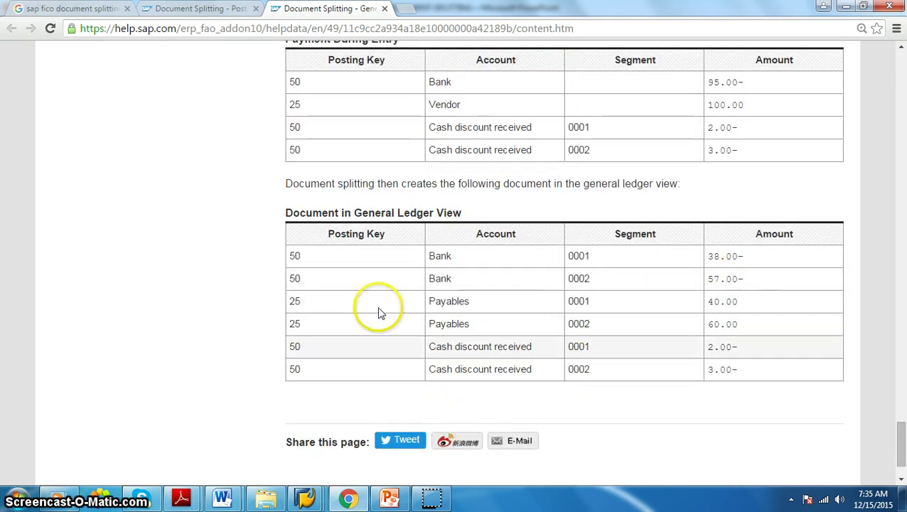
scroll(623, 354, "up", 1)
scroll(623, 354, "up", 6)
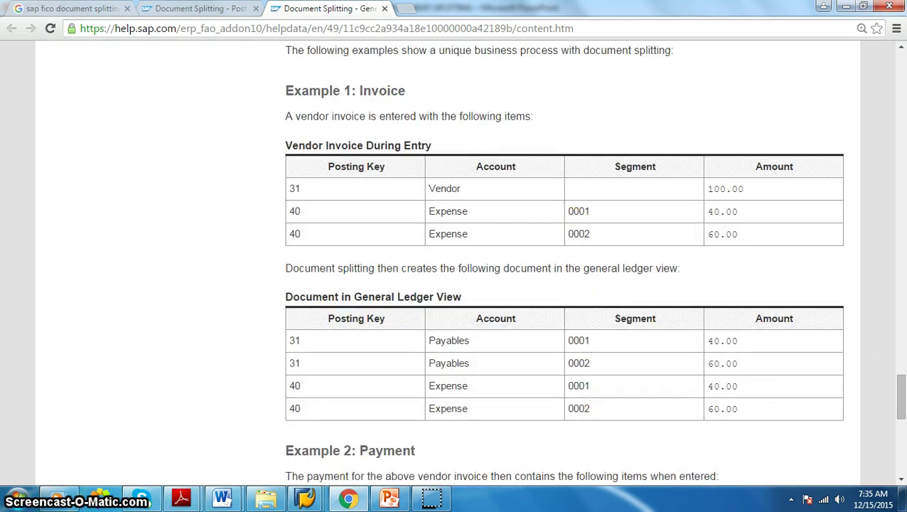
left_click(845, 6)
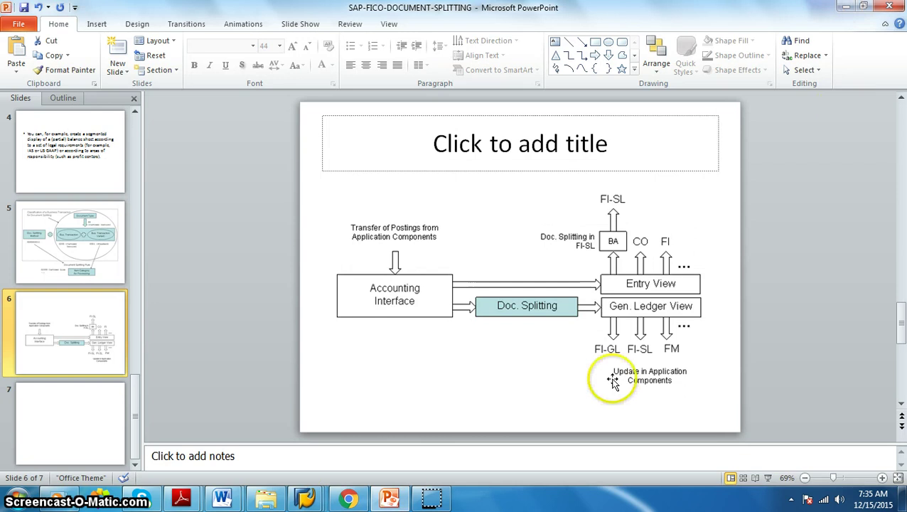
Minimize PowerPoint and Word and bring the SAP Customizing: Execute Project window forward
left_click(845, 7)
left_click(845, 6)
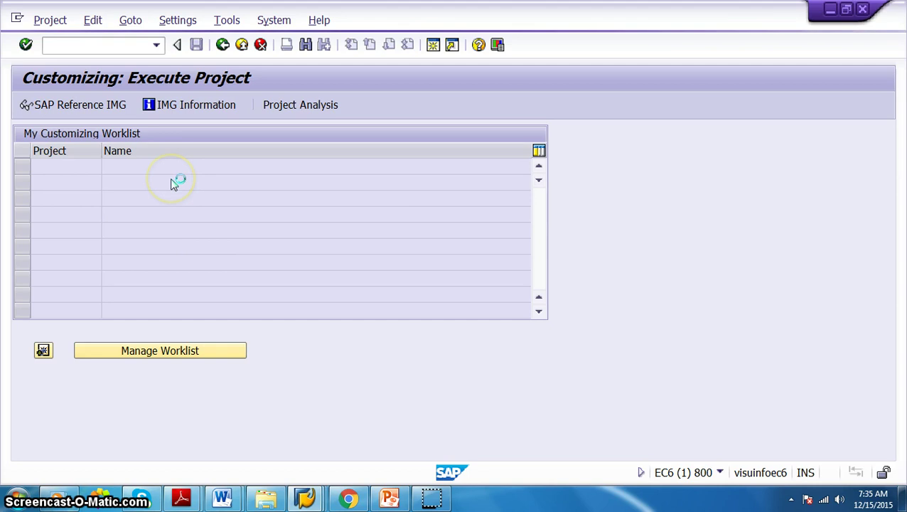
left_click(304, 497)
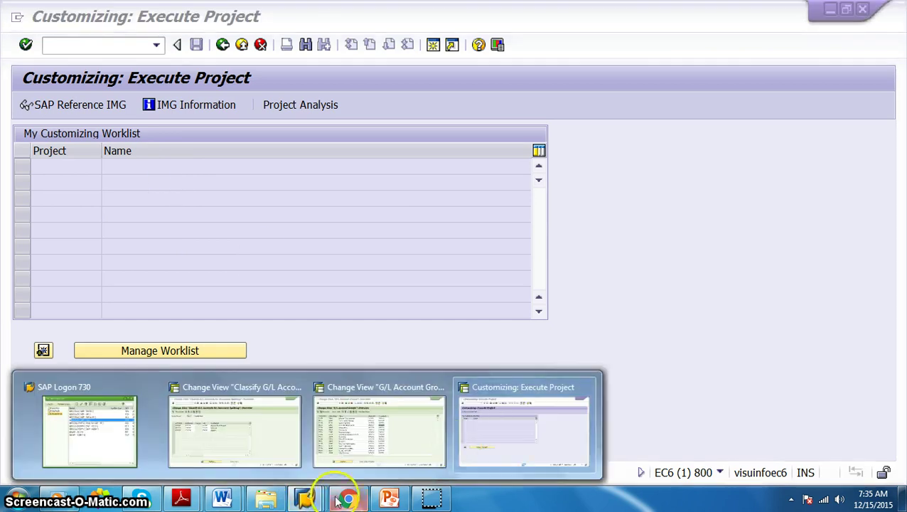
left_click(499, 448)
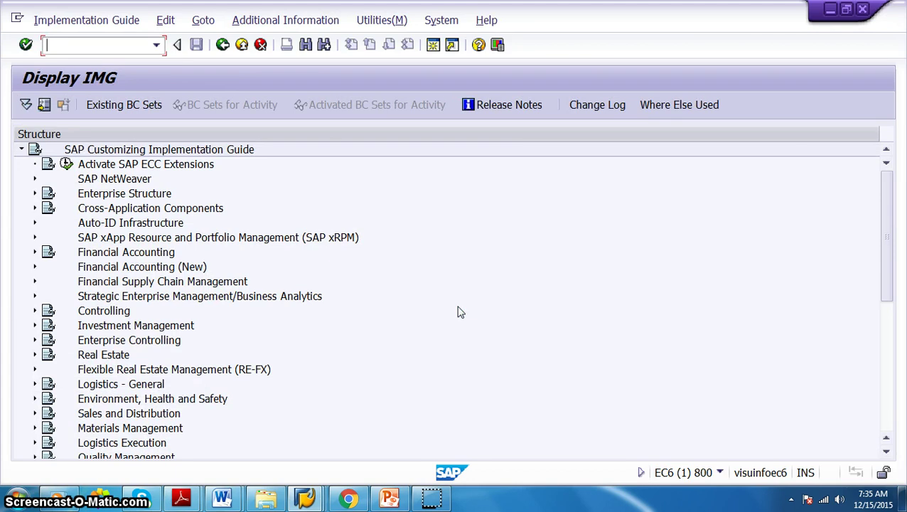
Expand General Ledger Accounting (New) > Business Transactions > Document Splitting and run Classify G/L Accounts
left_click(35, 267)
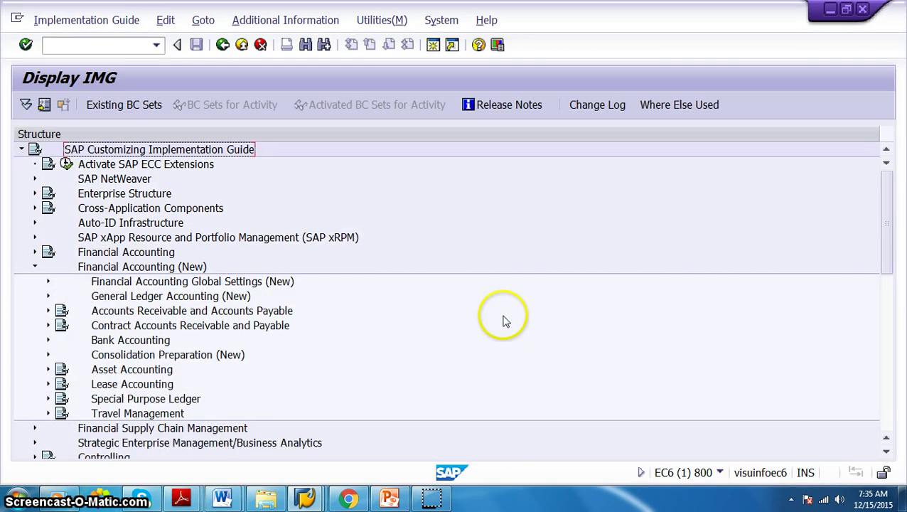
left_click(48, 295)
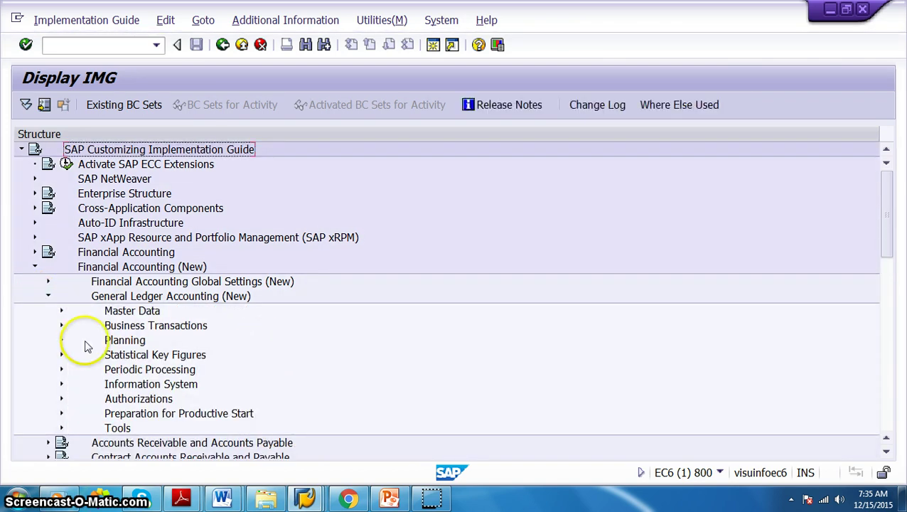
left_click(61, 324)
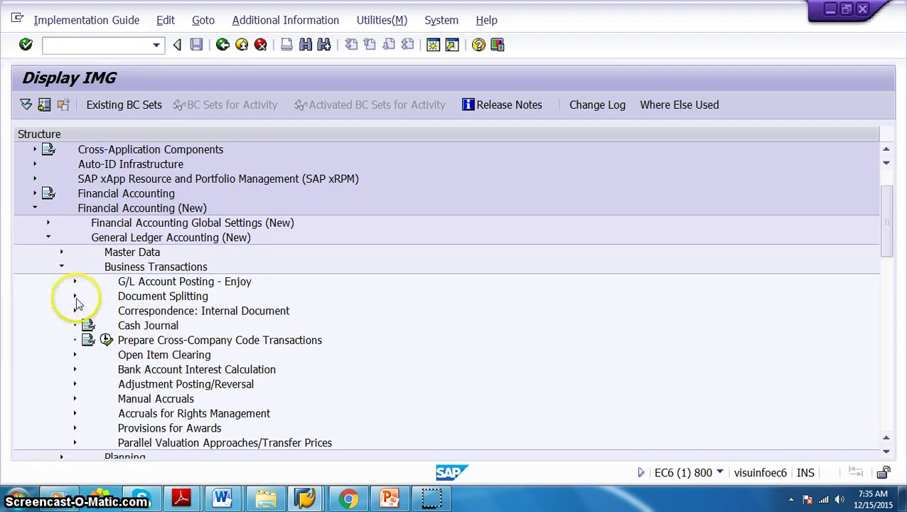
left_click(74, 296)
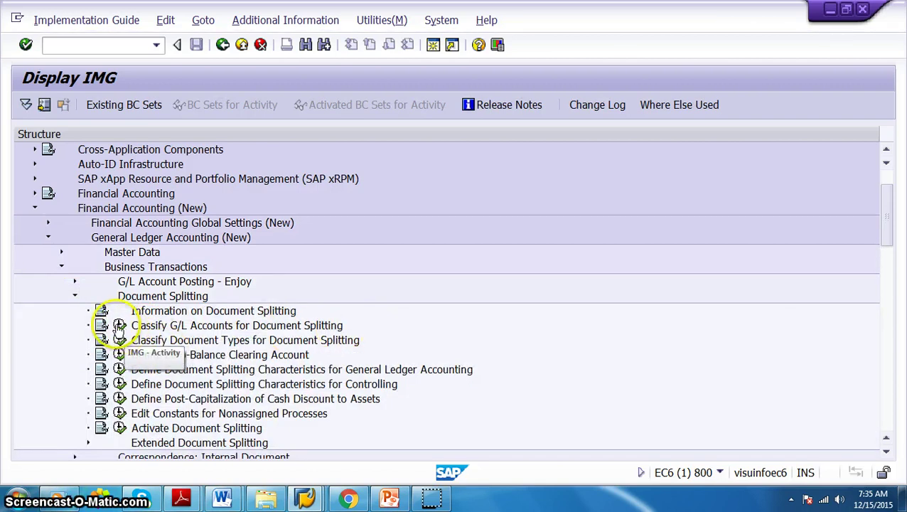
left_click(119, 326)
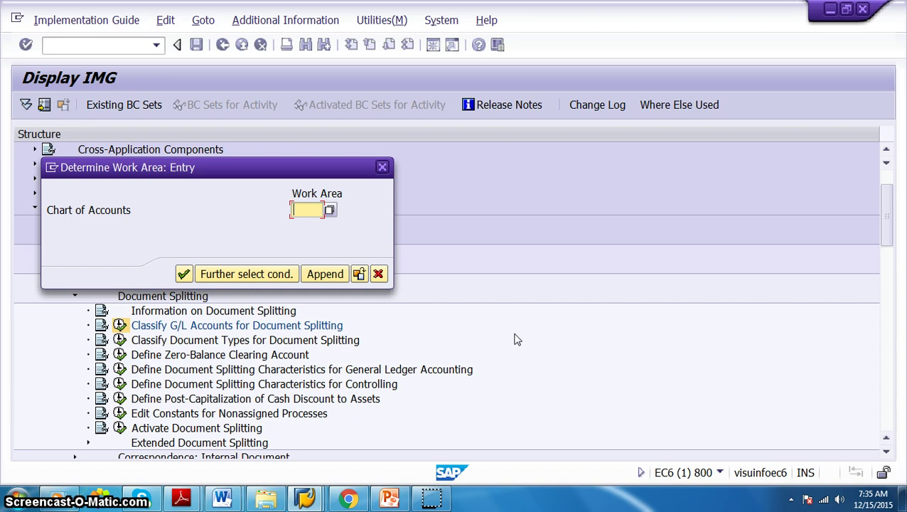
Enter chart of accounts VPRO as the work area to open the classification overview
type("vpro")
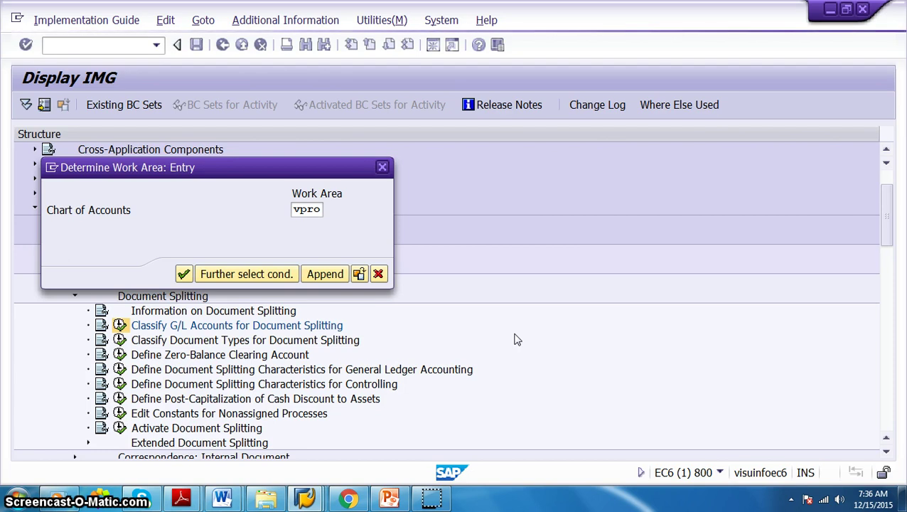
key("Return")
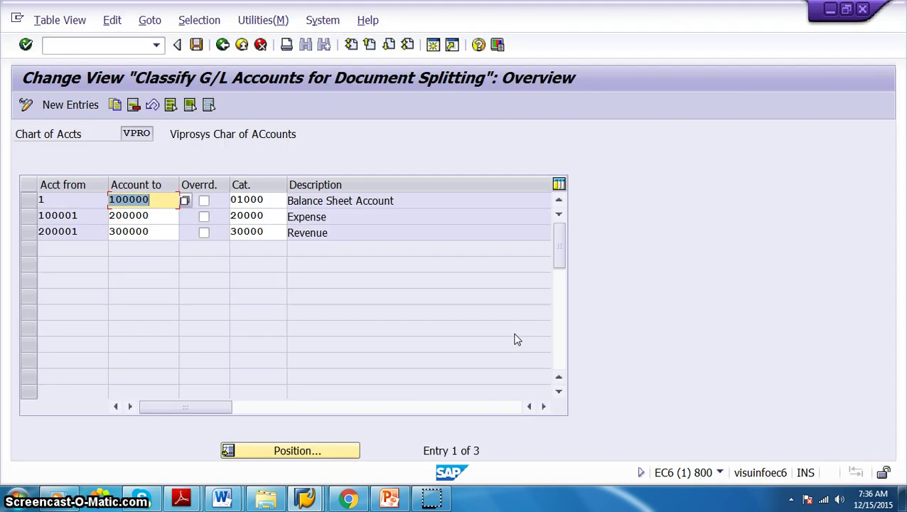
Open a second SAP session and run transaction OBD4 for G/L account groups
left_click(433, 45)
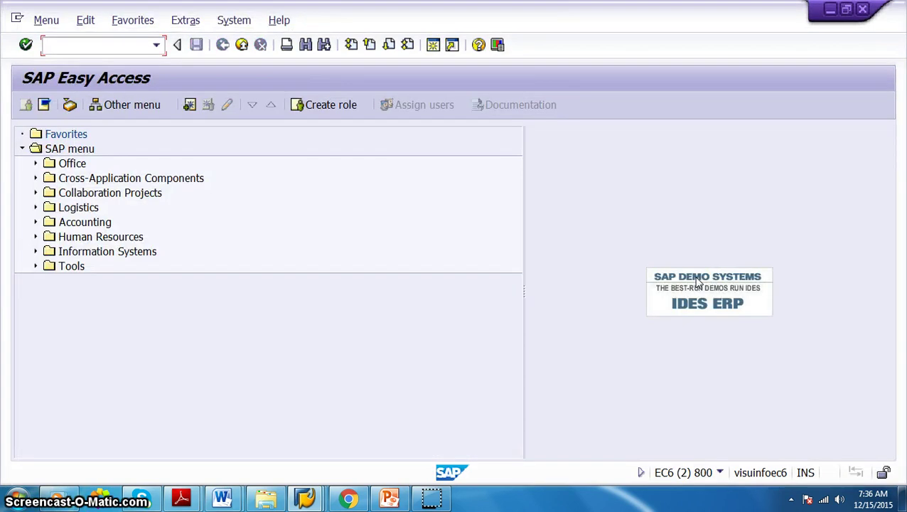
type("obd4")
key("Return")
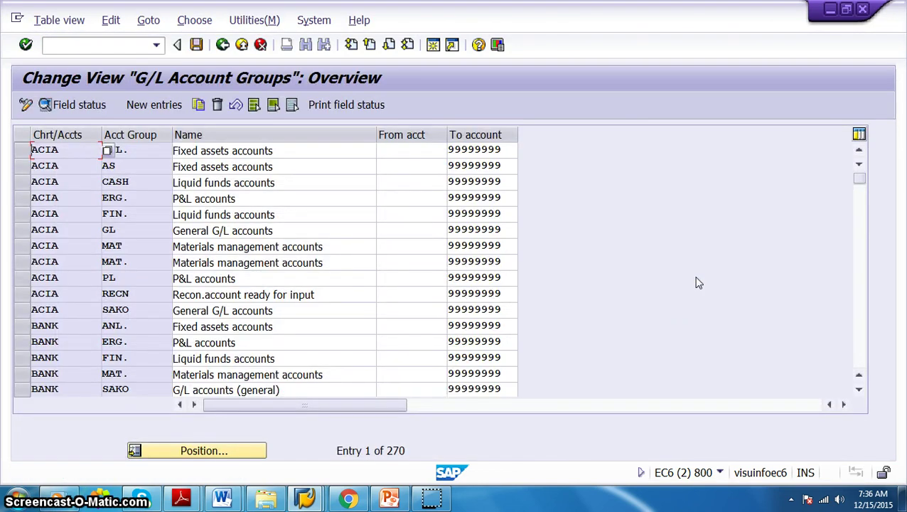
scroll(349, 227, "down", 3)
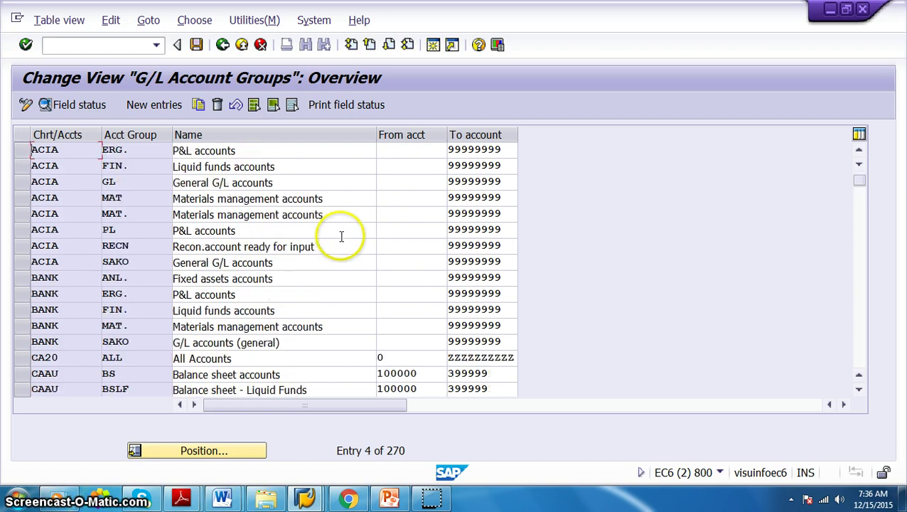
scroll(233, 361, "down", 6)
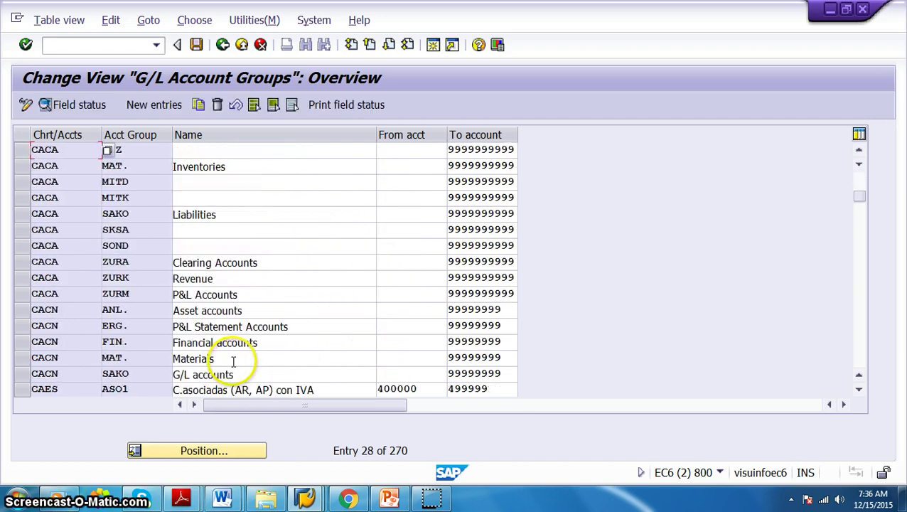
Position the list on chart VPRO, review its account group ranges, and return to the classification window
left_click(214, 450)
type("vpro")
key("Return")
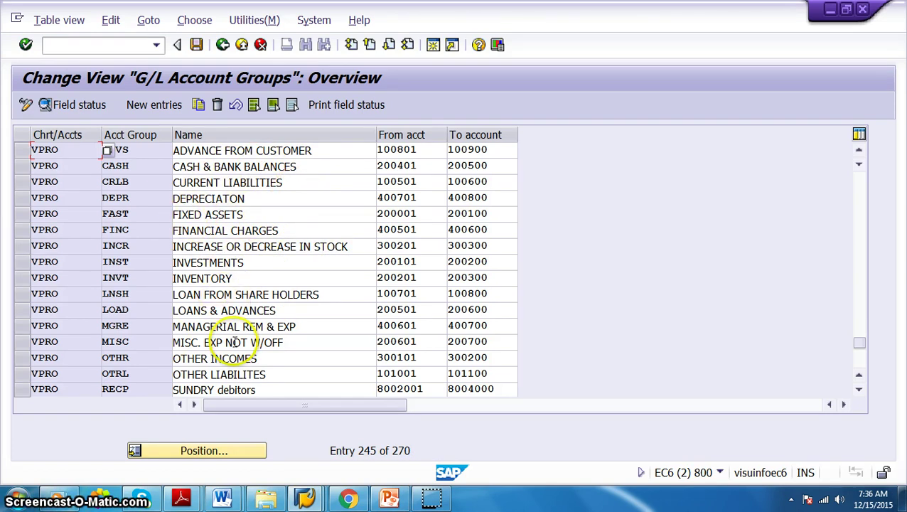
scroll(235, 341, "down", 1)
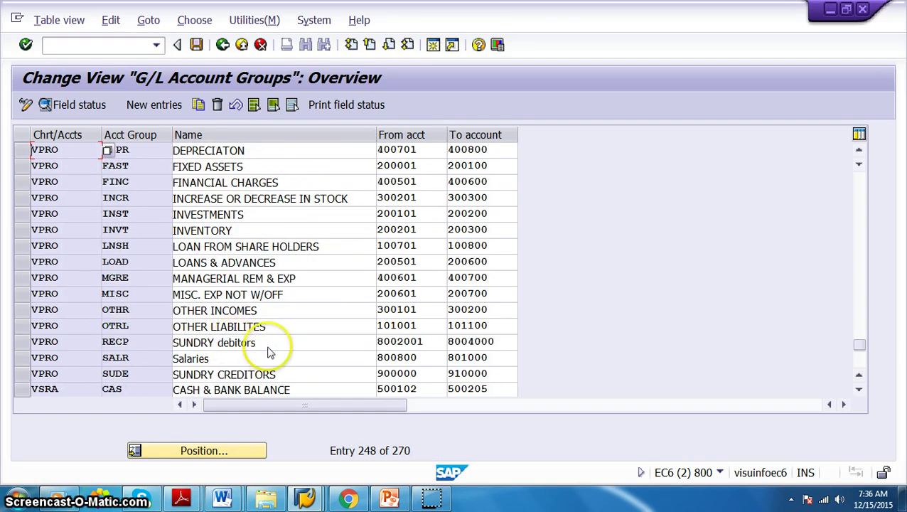
scroll(269, 347, "down", 2)
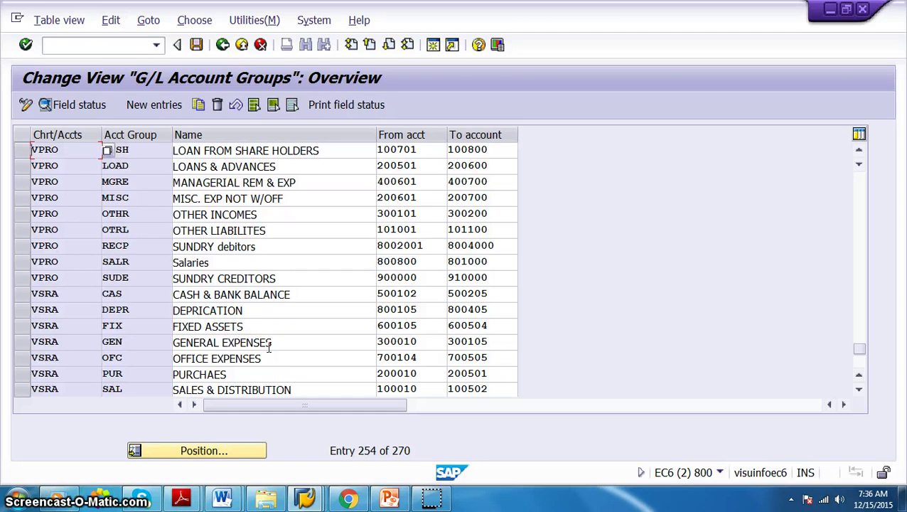
scroll(269, 347, "up", 3)
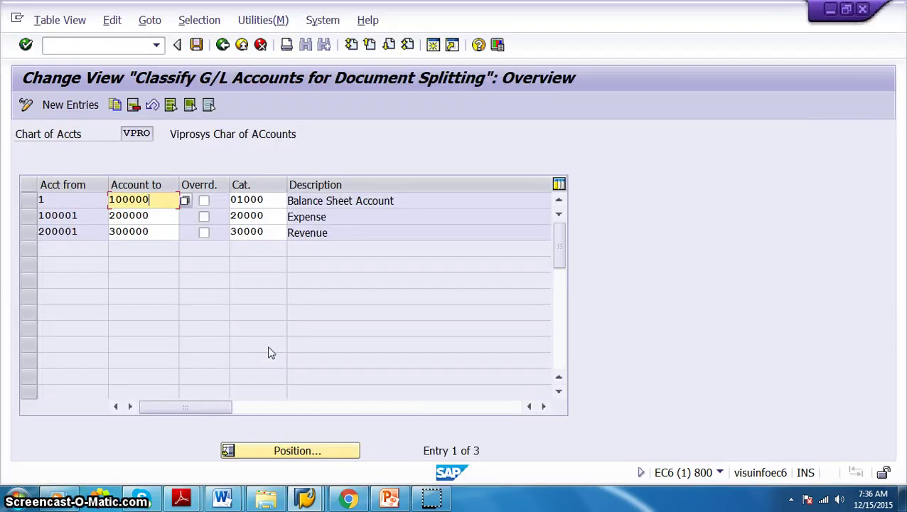
left_click(229, 308)
left_click(157, 309)
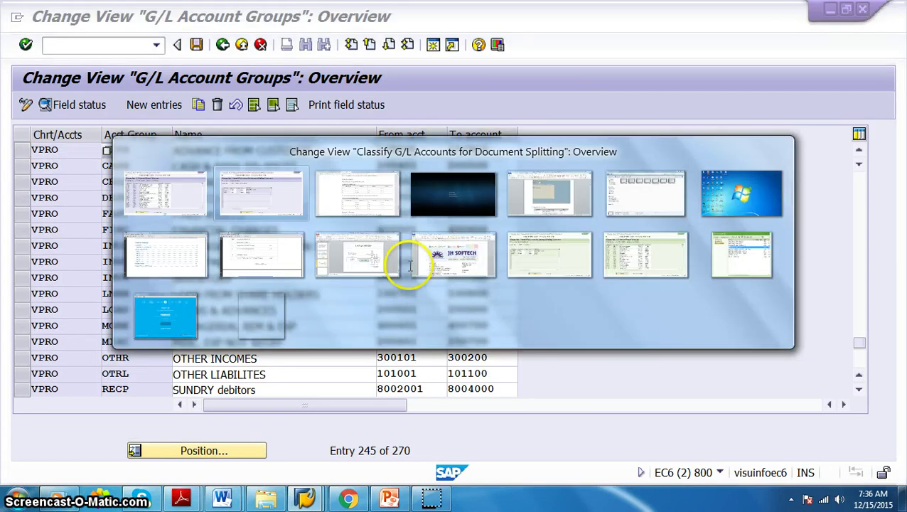
Walk through the ranges: balance sheet to 100000, expense 100001–200000, revenue 200001–300000
key("alt+Tab")
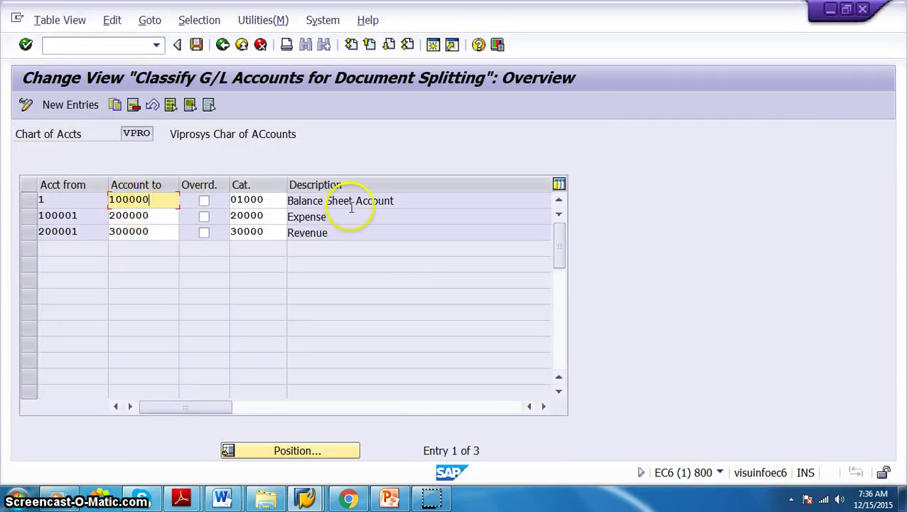
left_click(163, 199)
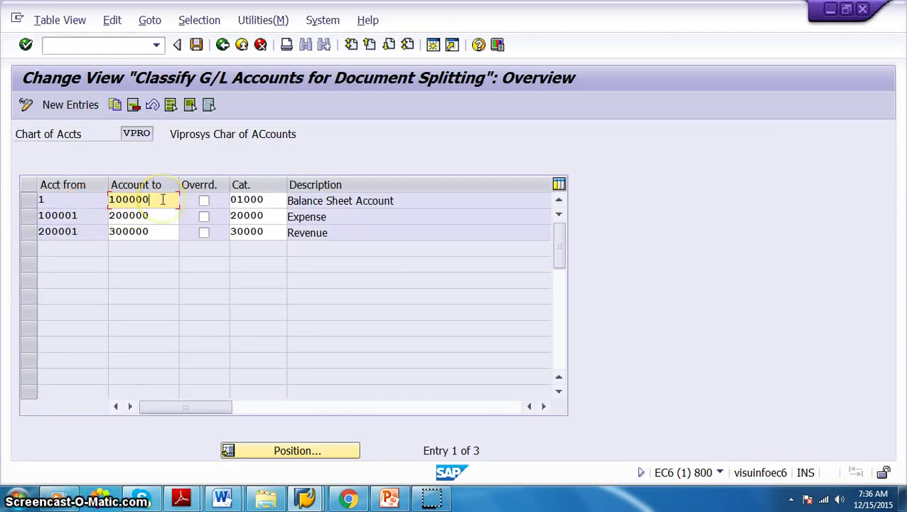
left_click(402, 202)
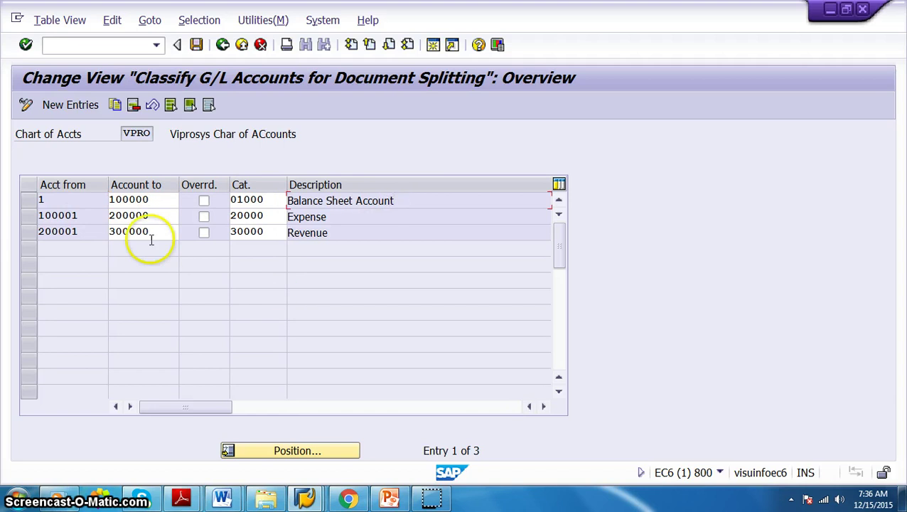
left_click(89, 213)
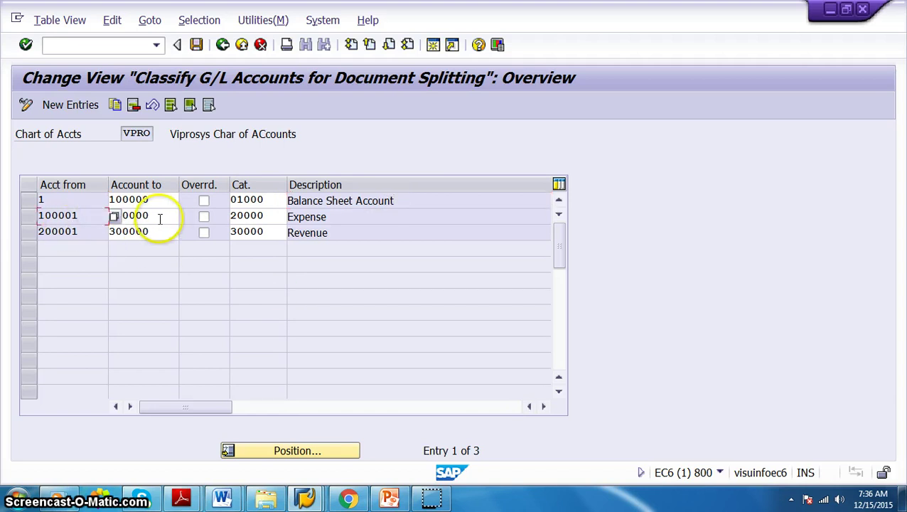
left_click(170, 218)
left_click(334, 222)
left_click(95, 231)
left_click(174, 232)
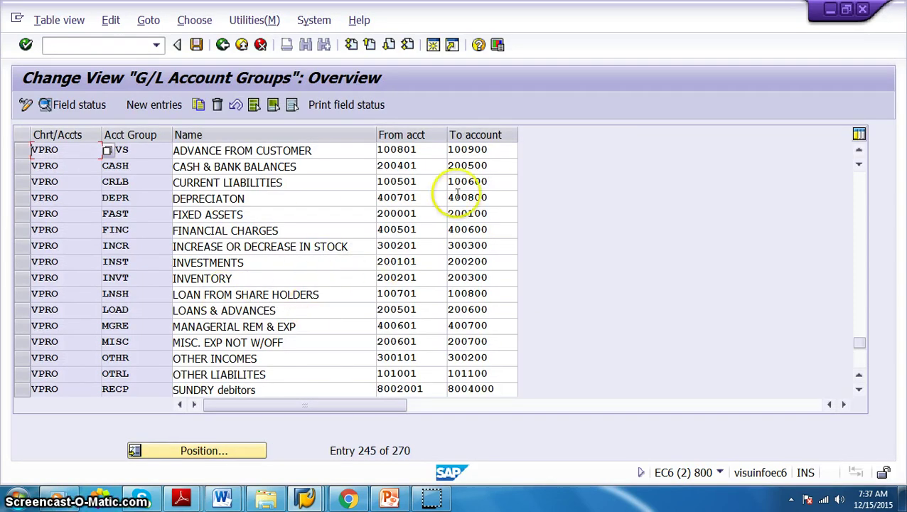
Compare with the G/L account groups, then highlight the revenue row's category 30000
key("alt+Tab")
key("alt+Tab")
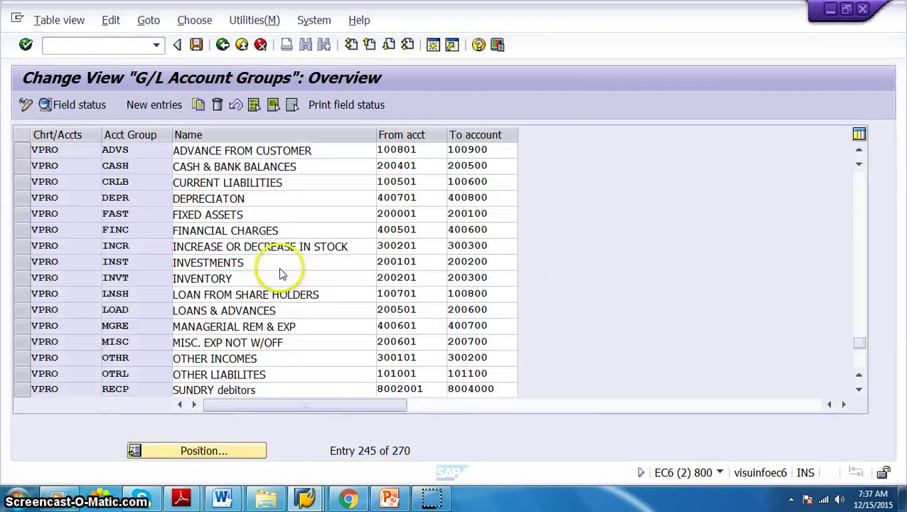
key("alt+Tab")
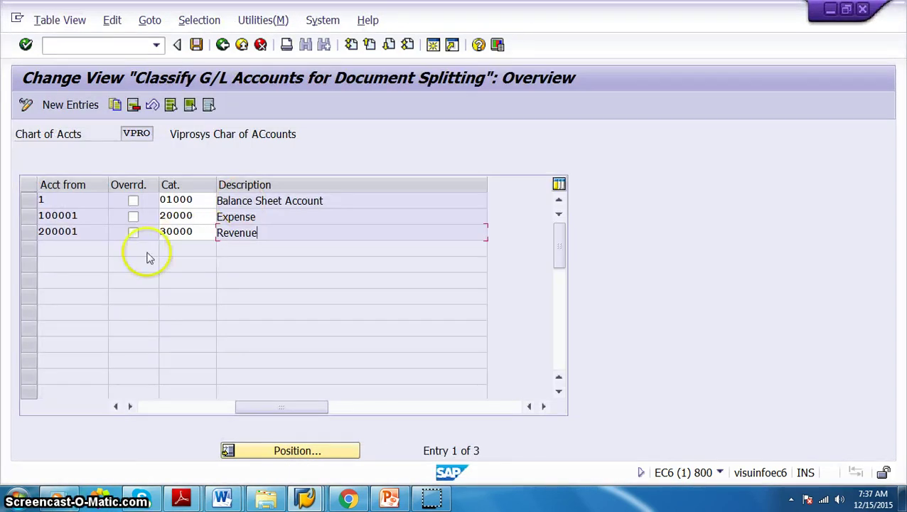
left_click(47, 201)
left_click_drag(162, 229, 191, 229)
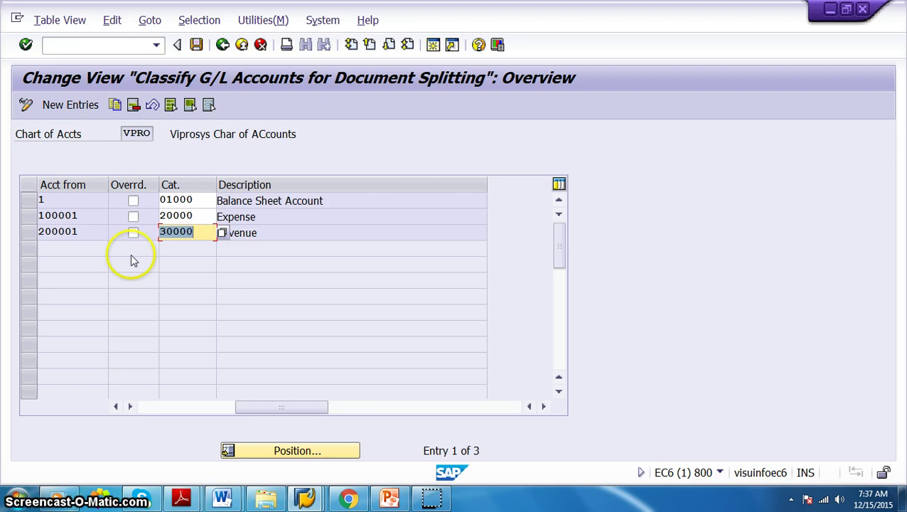
left_click(181, 233)
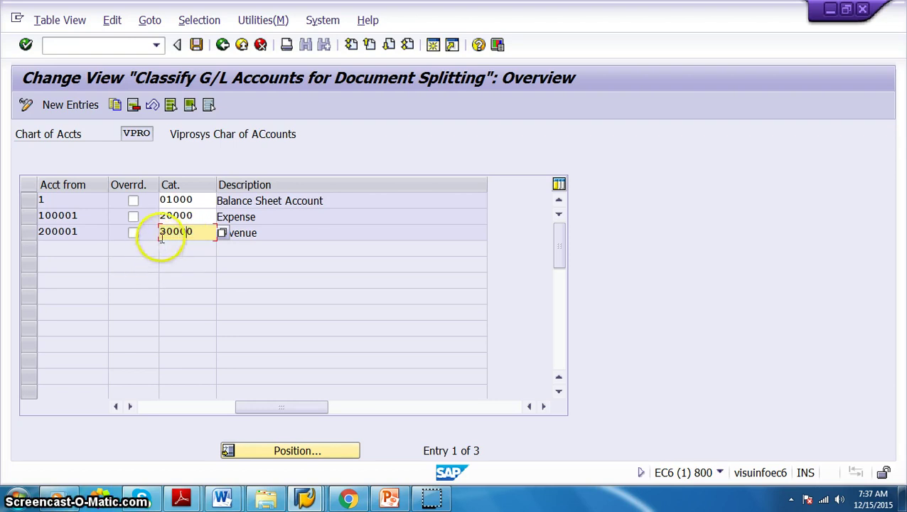
left_click_drag(160, 232, 195, 231)
left_click(86, 230)
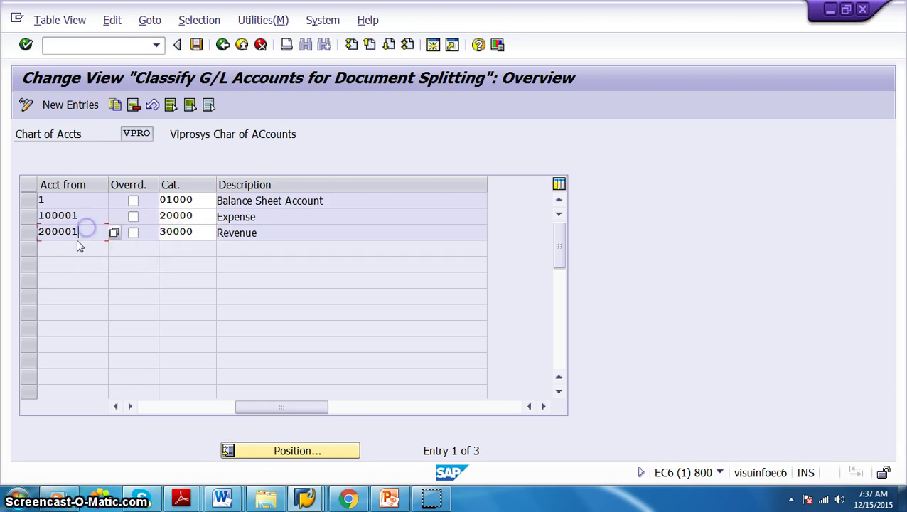
Save the classification entries and scroll the table to show the Account to column
left_click(196, 44)
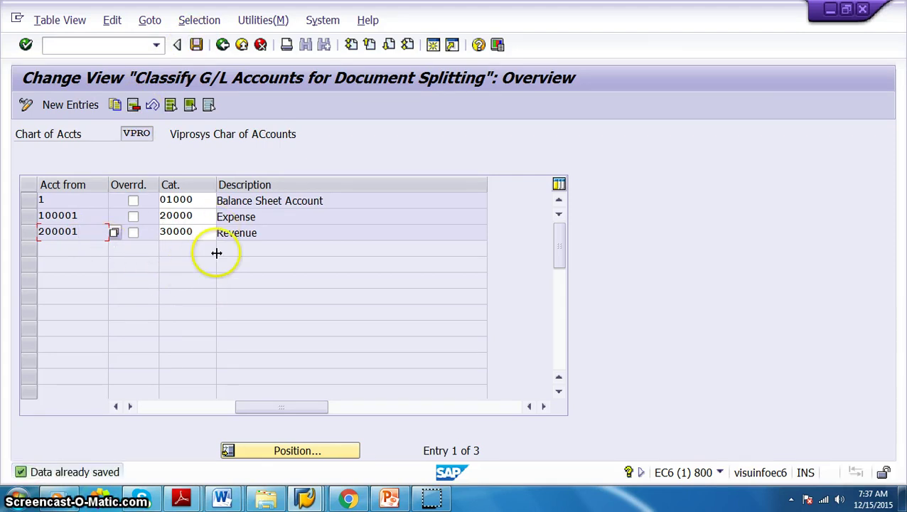
left_click_drag(286, 411, 166, 411)
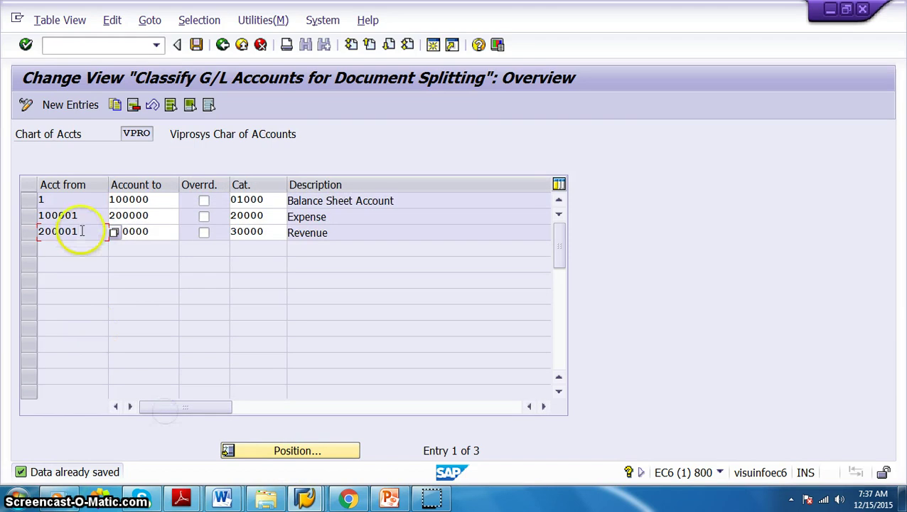
left_click(126, 233)
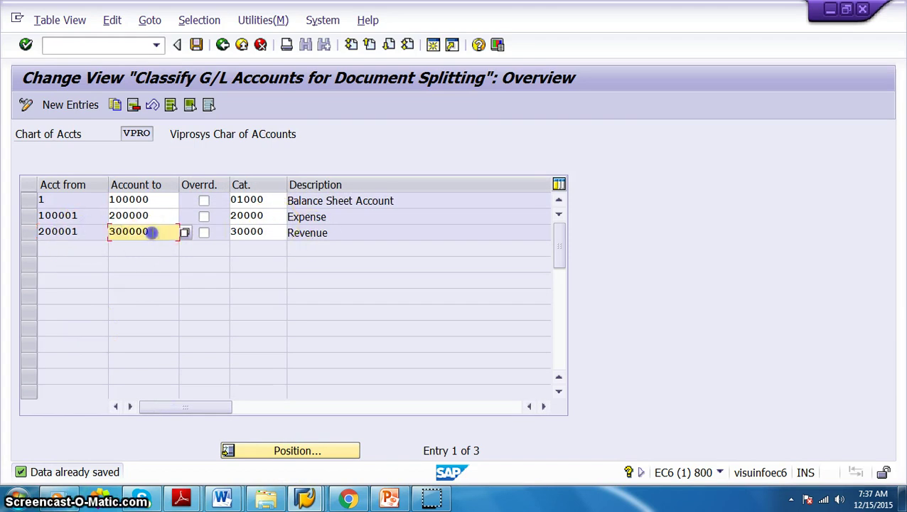
left_click(86, 232)
left_click(158, 232)
Select the SUNDRY debitors From 8002001 and To 8004000 cells, then return to the VPRO classification
key("alt+Tab")
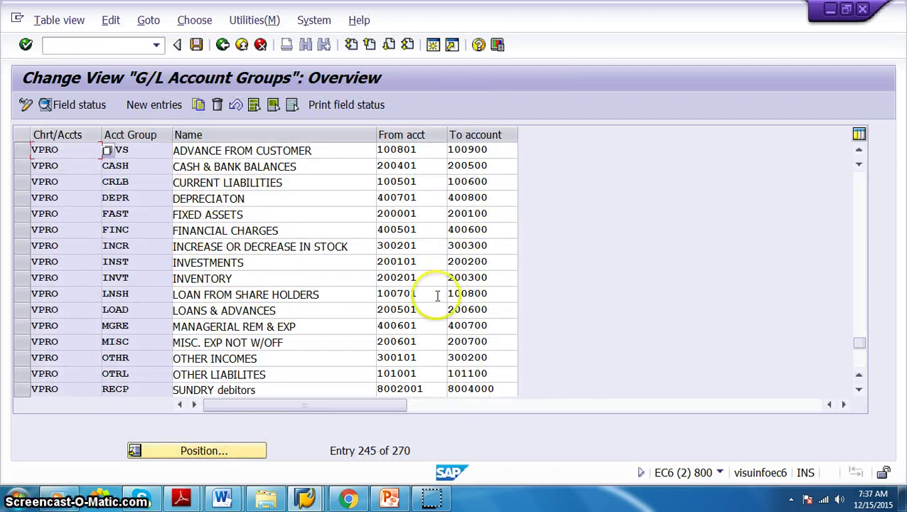
scroll(394, 383, "down", 1)
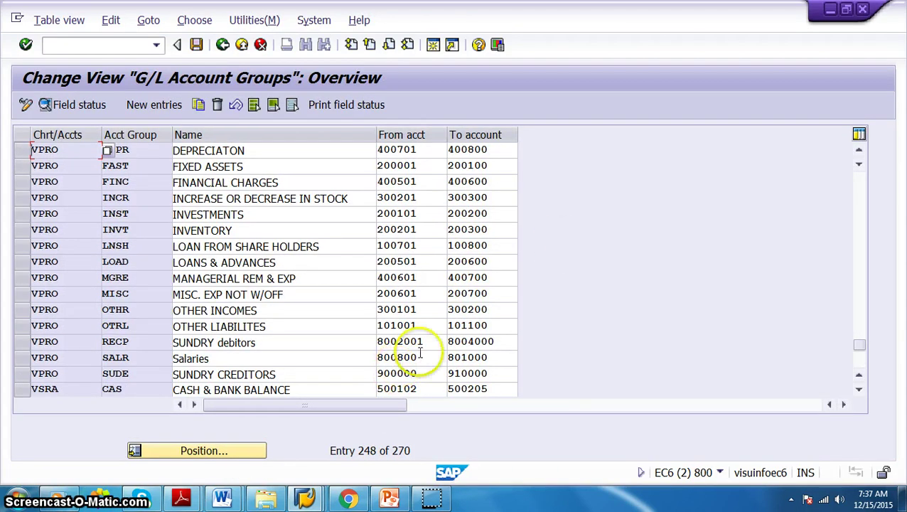
key("alt+Tab")
key("alt+Tab")
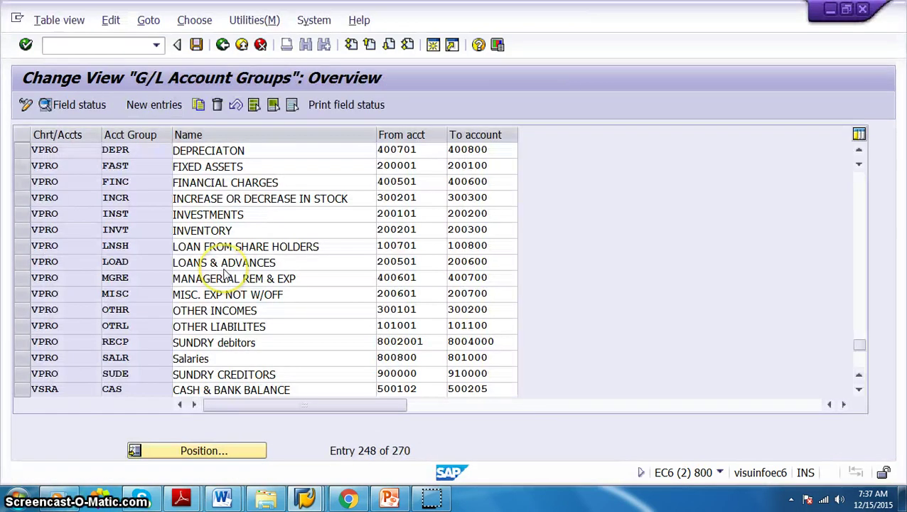
left_click_drag(273, 340, 191, 342)
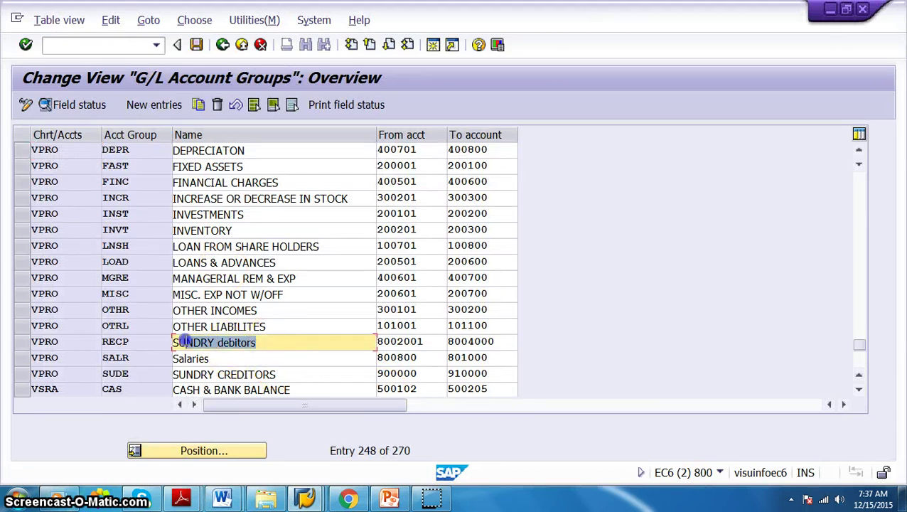
left_click(257, 342)
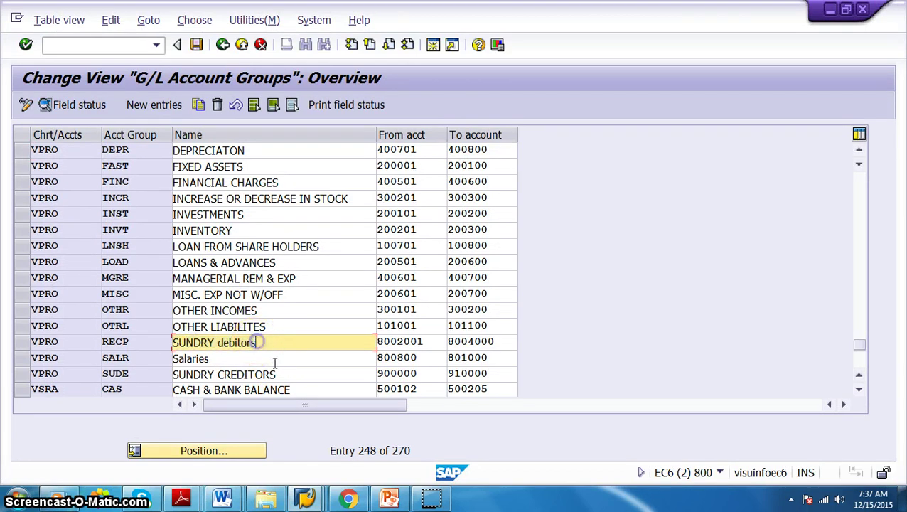
left_click(430, 342)
left_click_drag(501, 342, 437, 341)
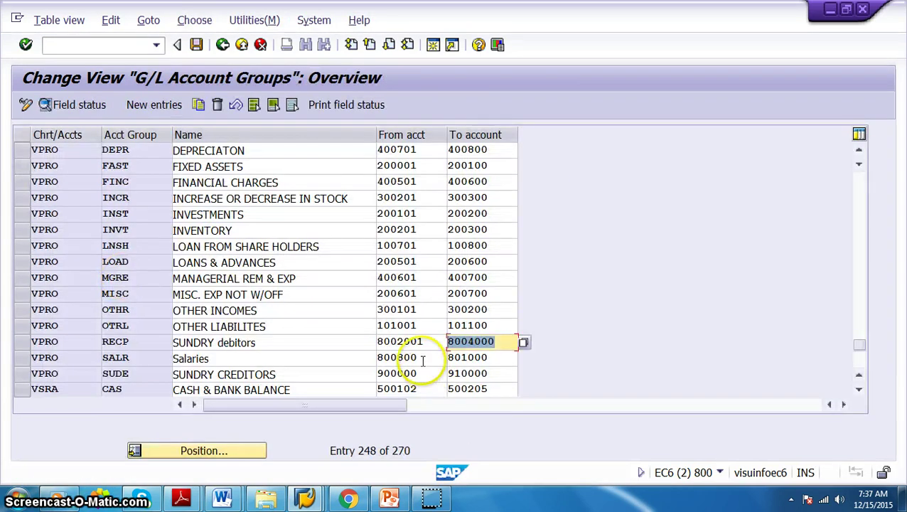
left_click(432, 341)
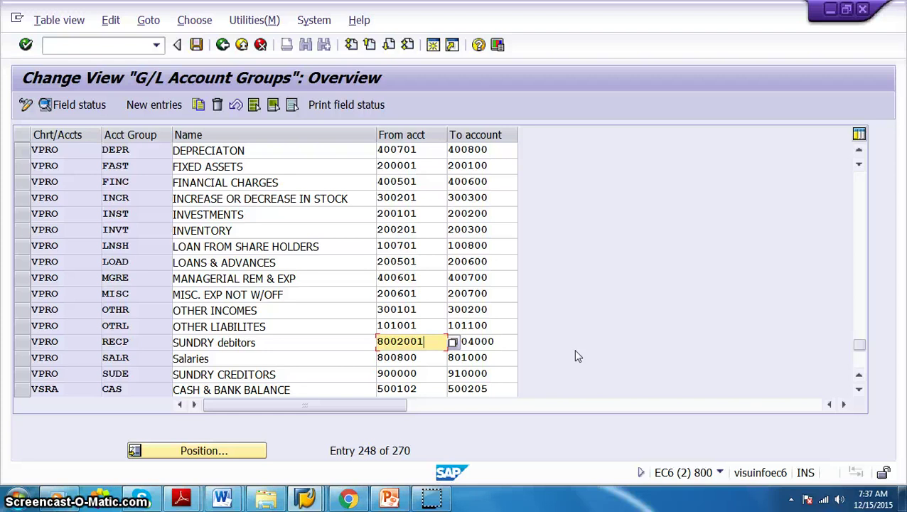
key("alt+Tab")
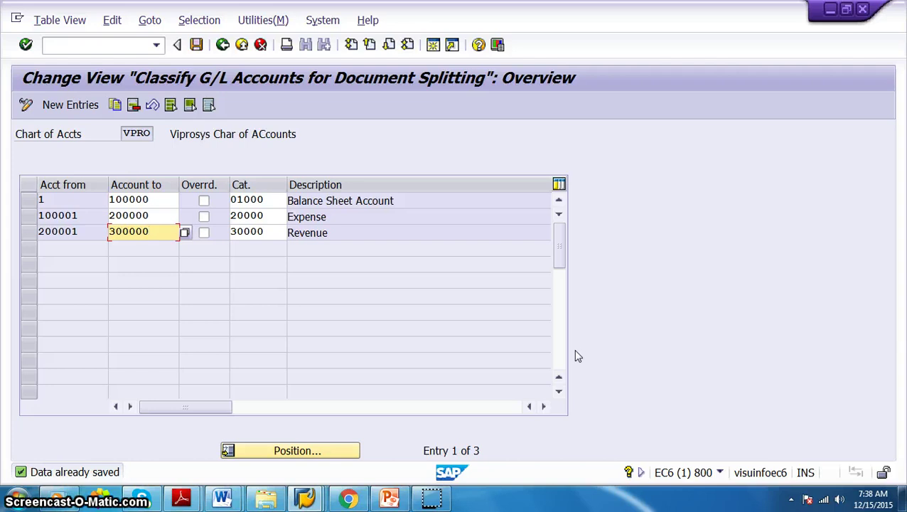
Open the item category value help for row 1's category 01000
left_click(272, 200)
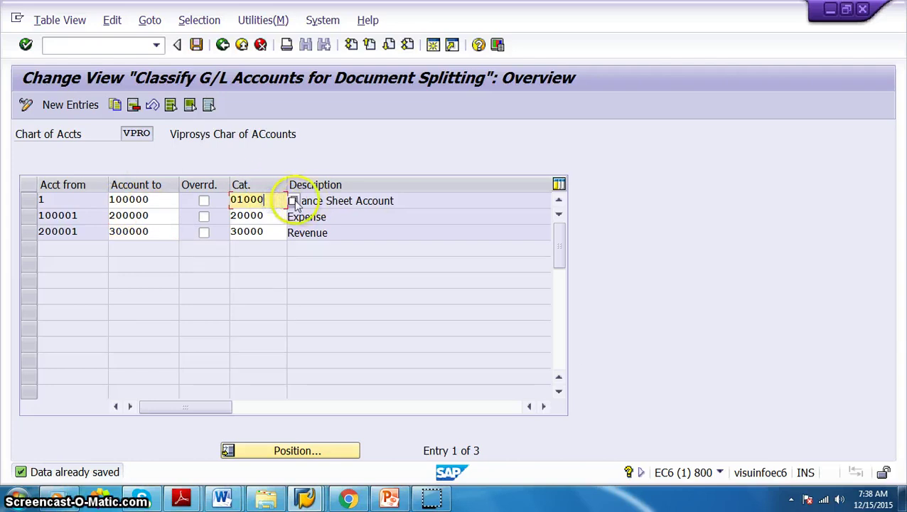
key("Return")
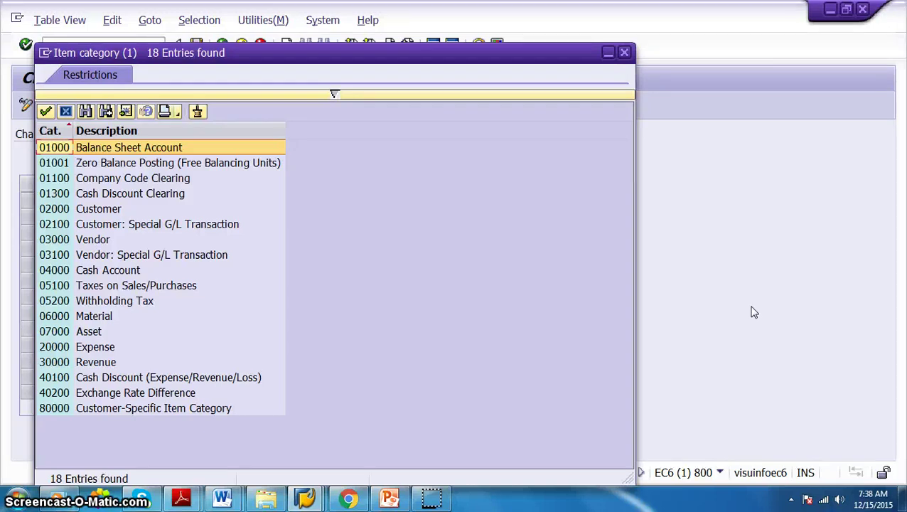
Keep 01000 Balance Sheet Account as row 1's item category after browsing Expense and Revenue
left_click(106, 347)
left_click(99, 362)
left_click(131, 152)
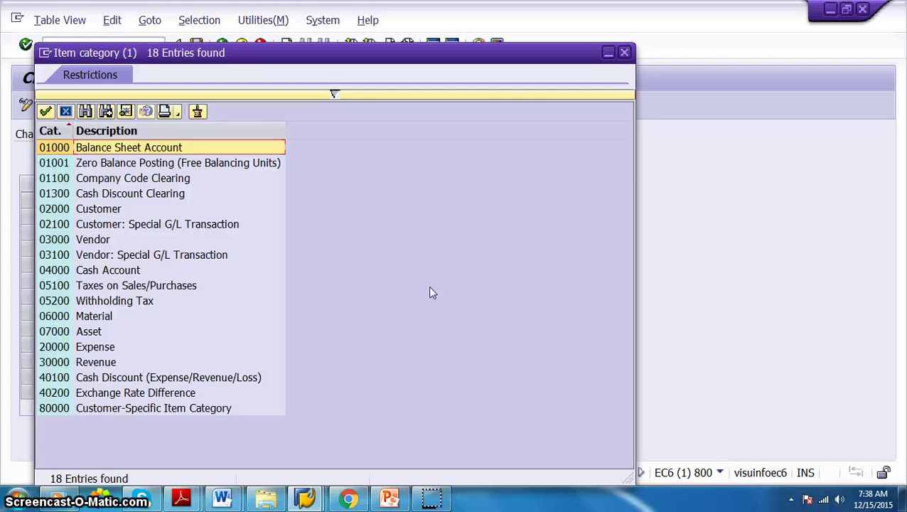
key("Return")
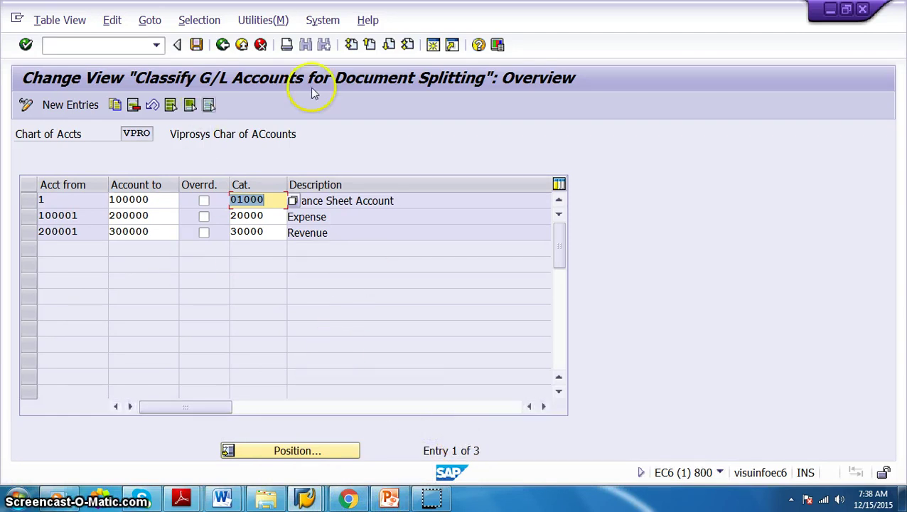
mouse_move(346, 499)
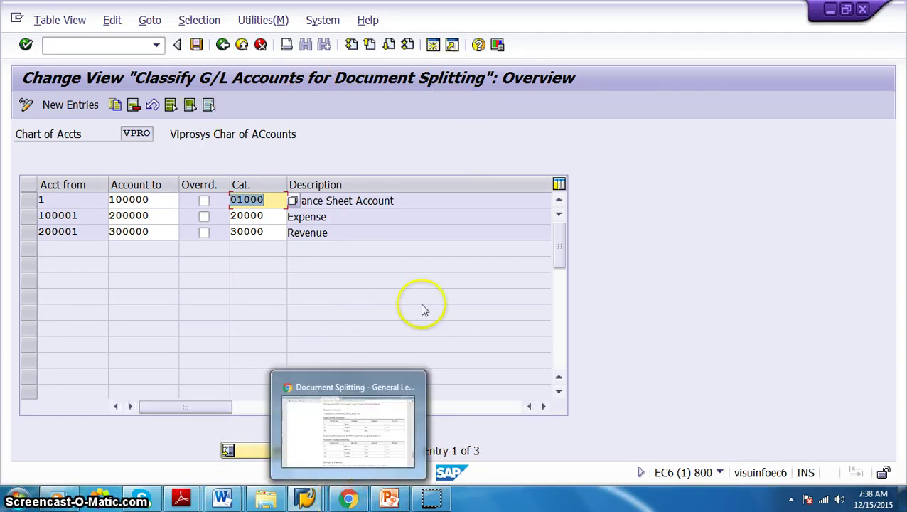
mouse_move(306, 498)
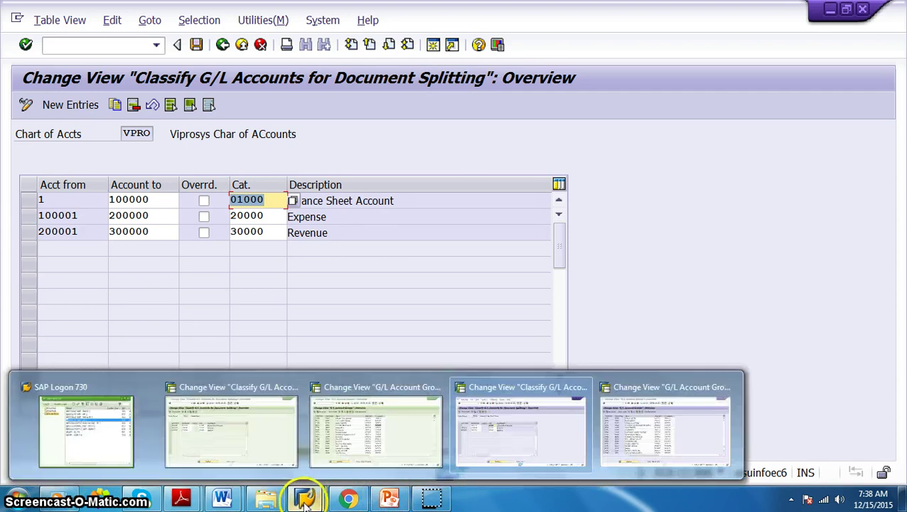